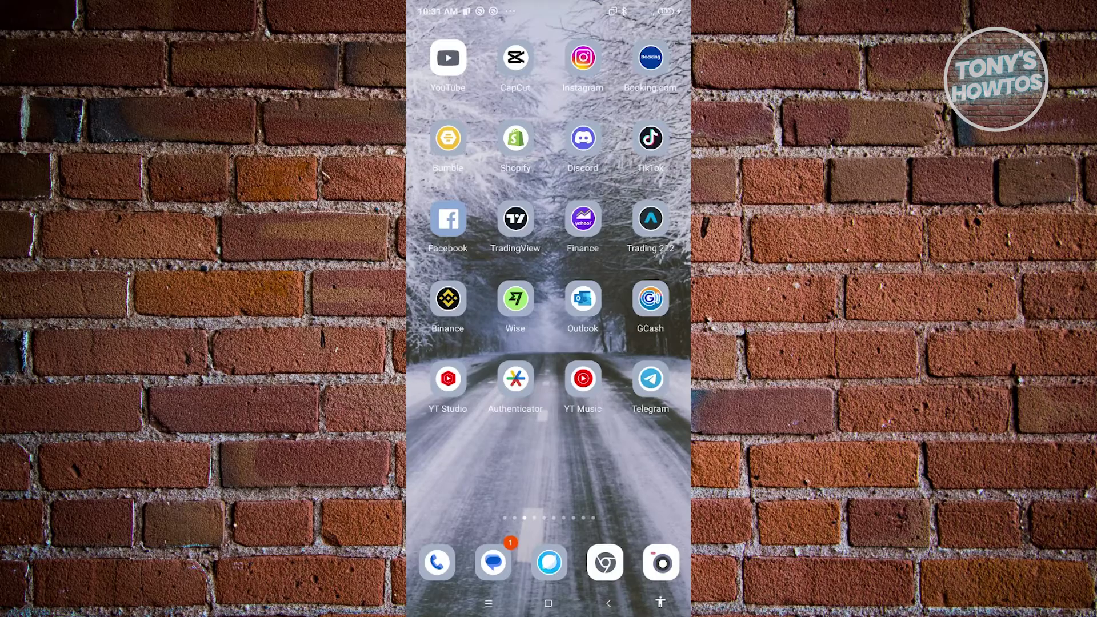
Launch Telegram and choose New Channel, getting past the intro to the blank form
{"action": "left_click", "coordinate": [649, 379]}
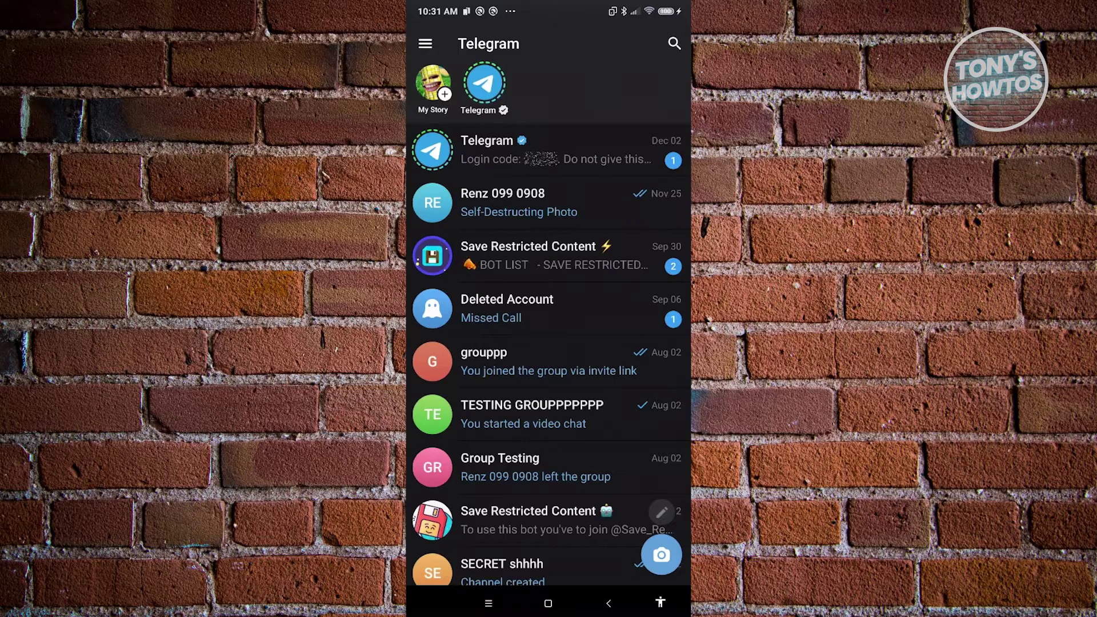
{"action": "left_click", "coordinate": [661, 512]}
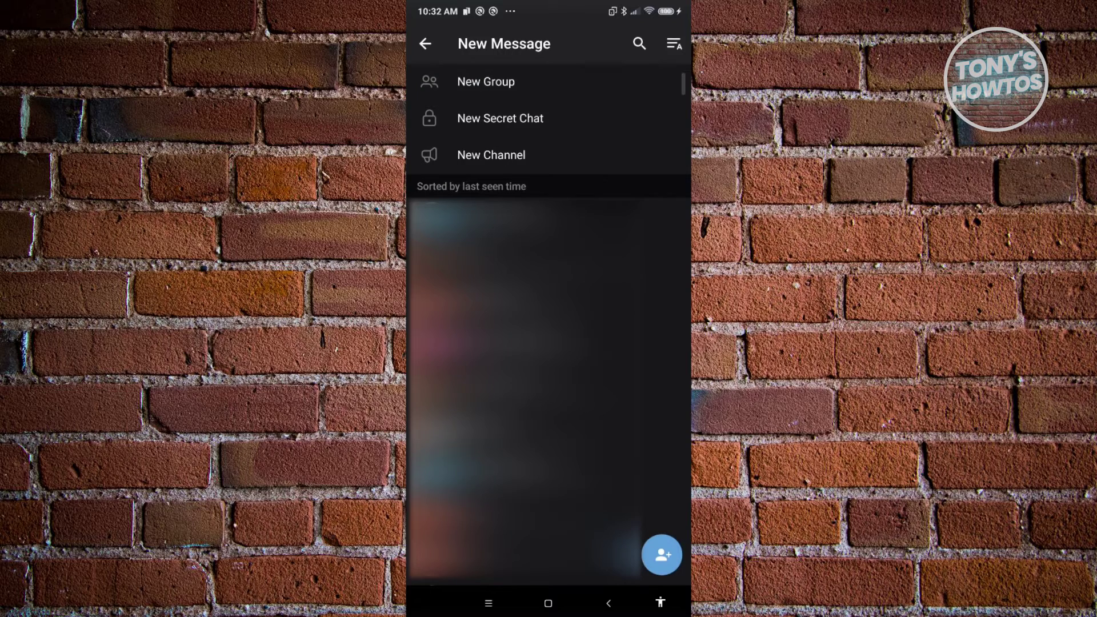
{"action": "left_click", "coordinate": [491, 154]}
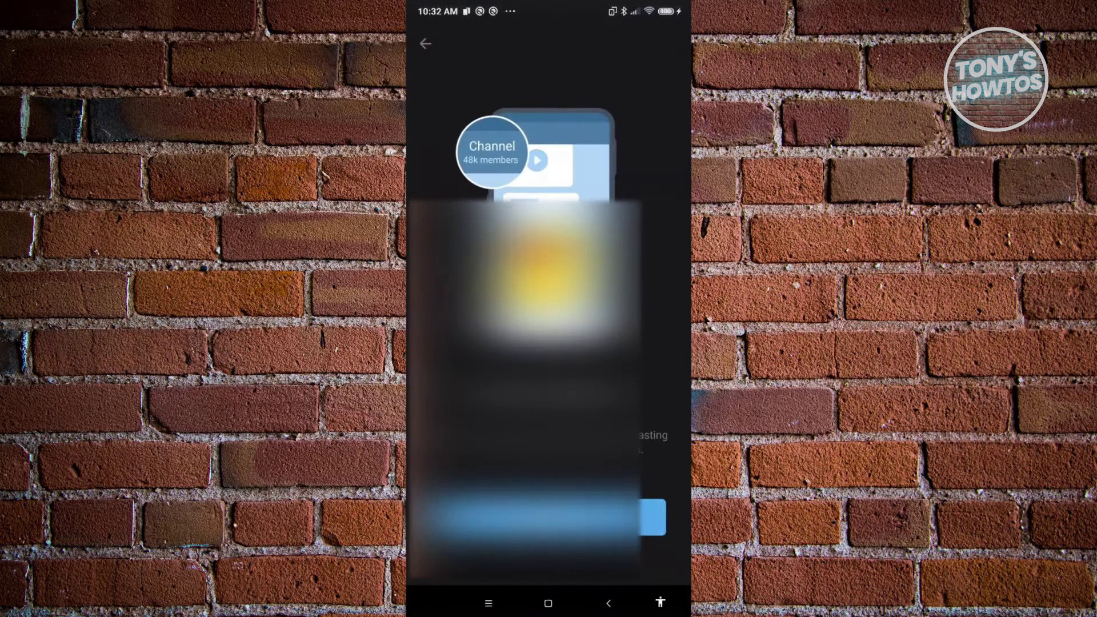
{"action": "left_click", "coordinate": [548, 518]}
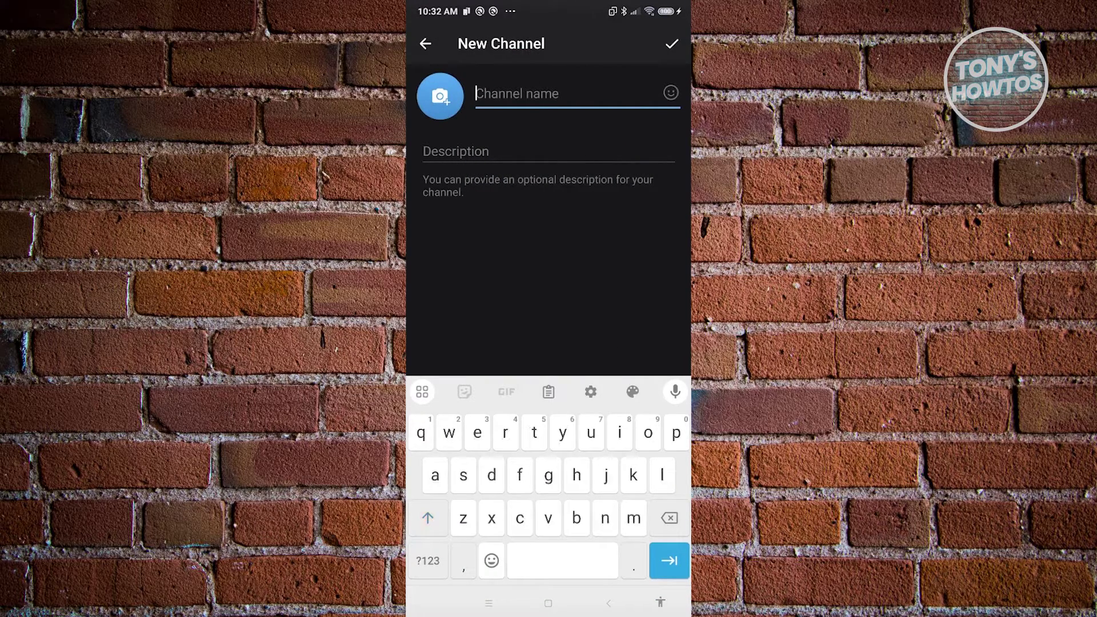
{"action": "type", "text": "File "}
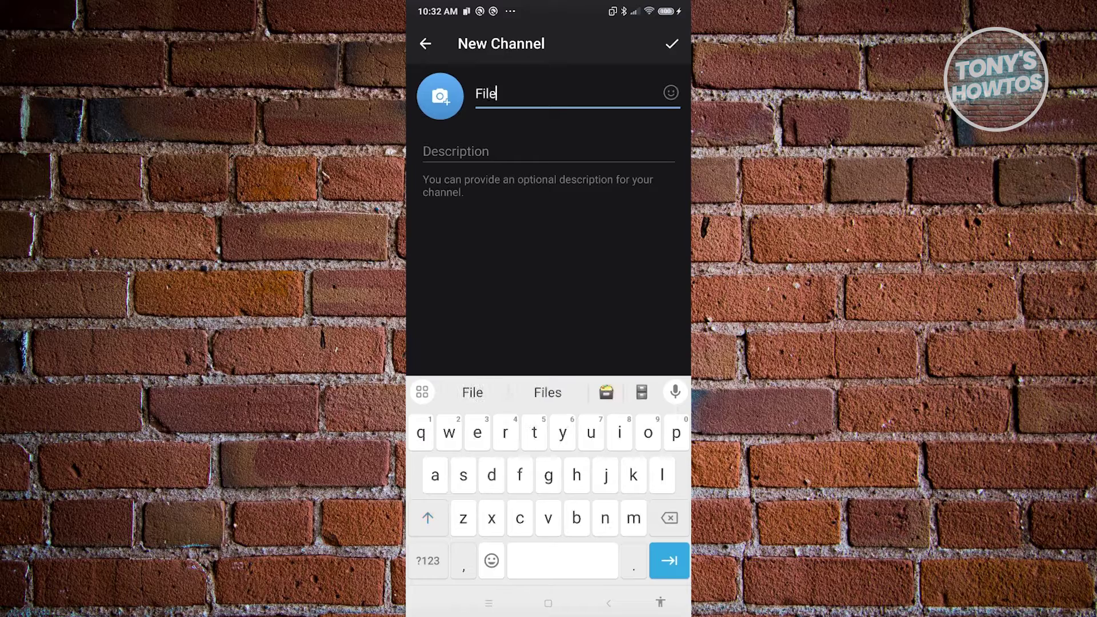
{"action": "type", "text": "Storag"}
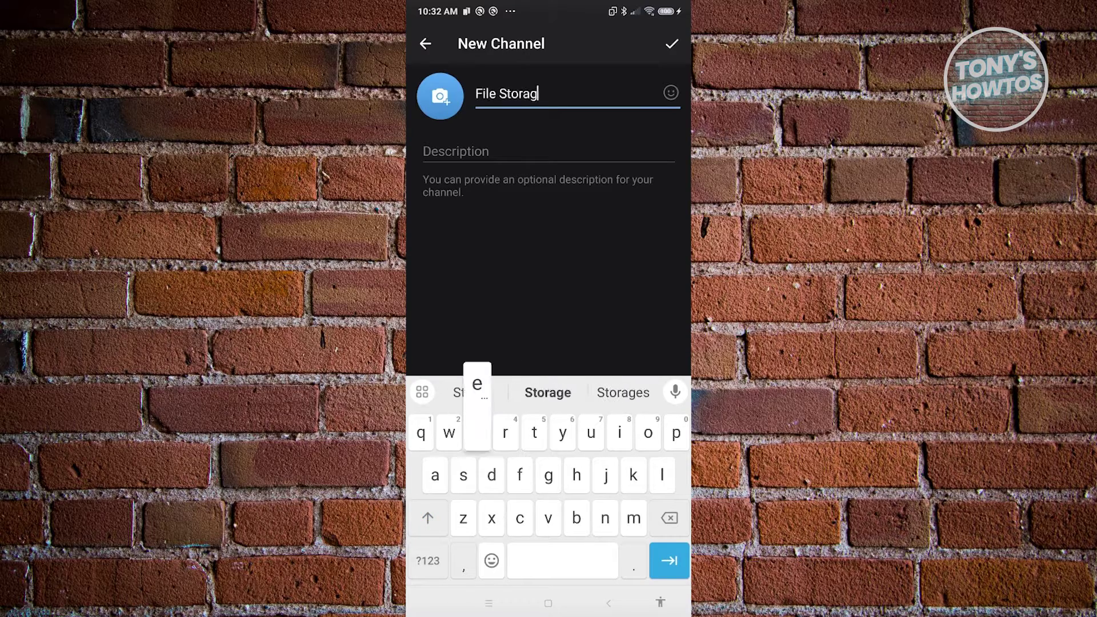
{"action": "type", "text": "e"}
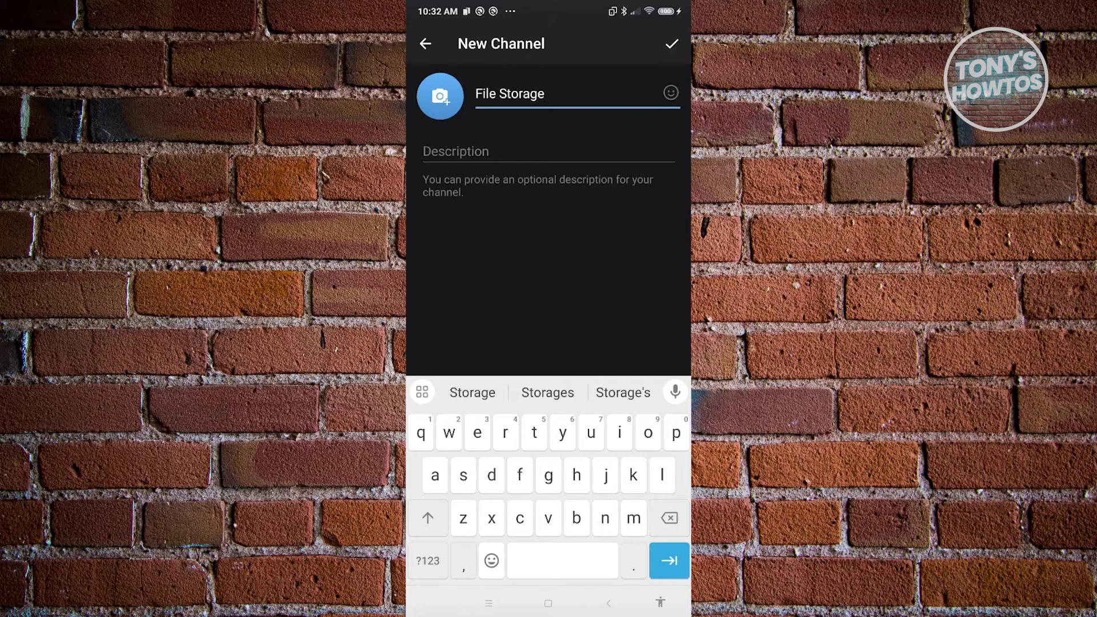
Confirm the channel name 'File Storage'
{"action": "left_click", "coordinate": [671, 43]}
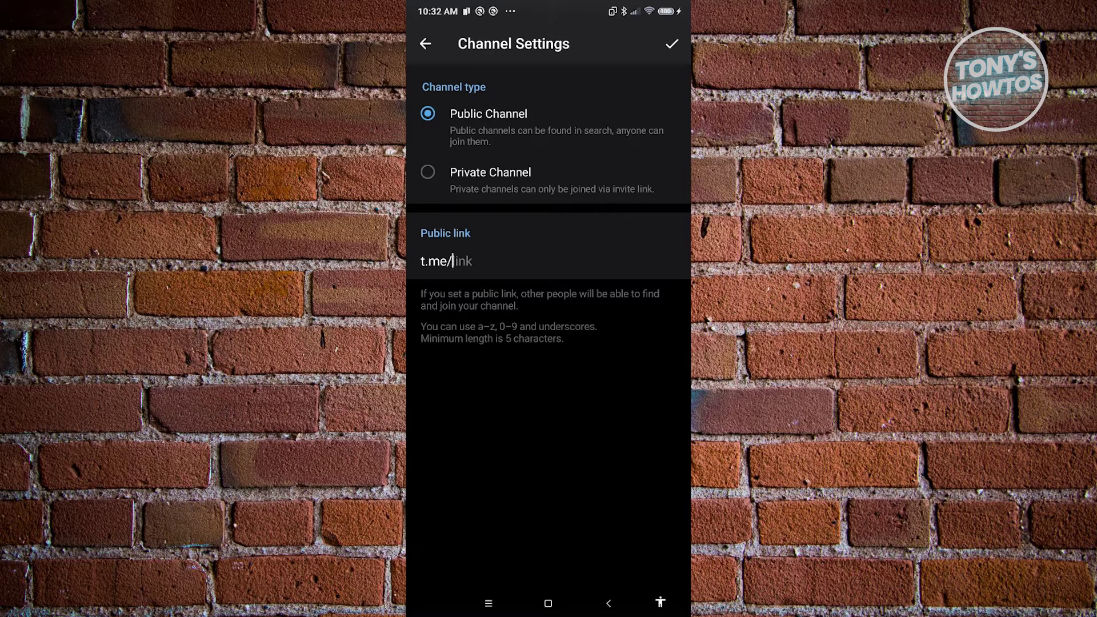
Keep Public Channel and enter an available t.me/ link, trimmed of the invalid part, then confirm
{"action": "left_click", "coordinate": [455, 260]}
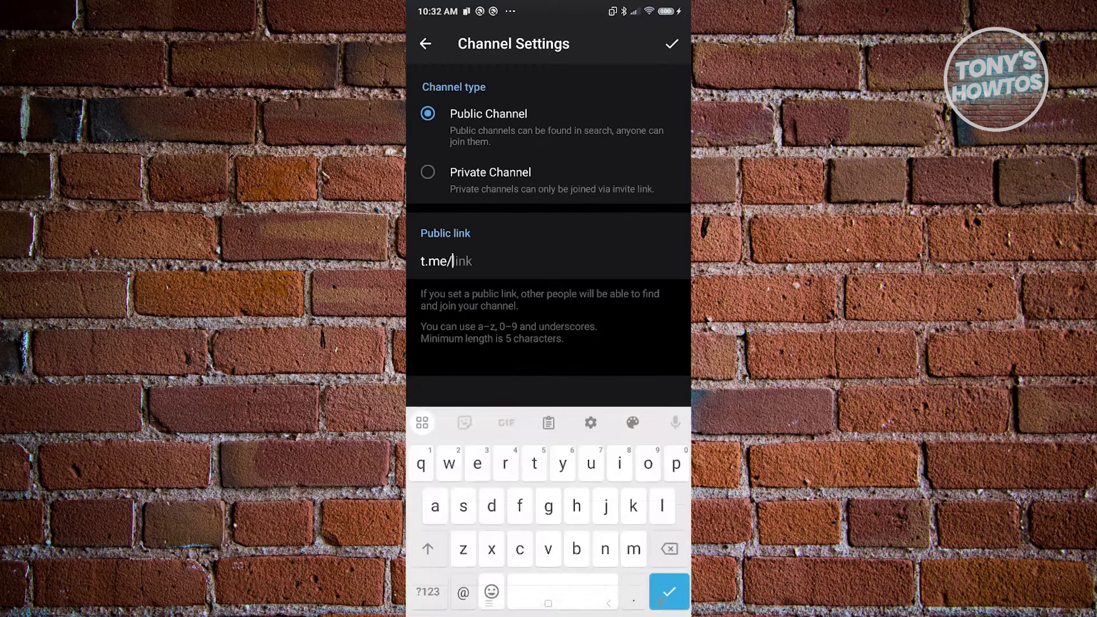
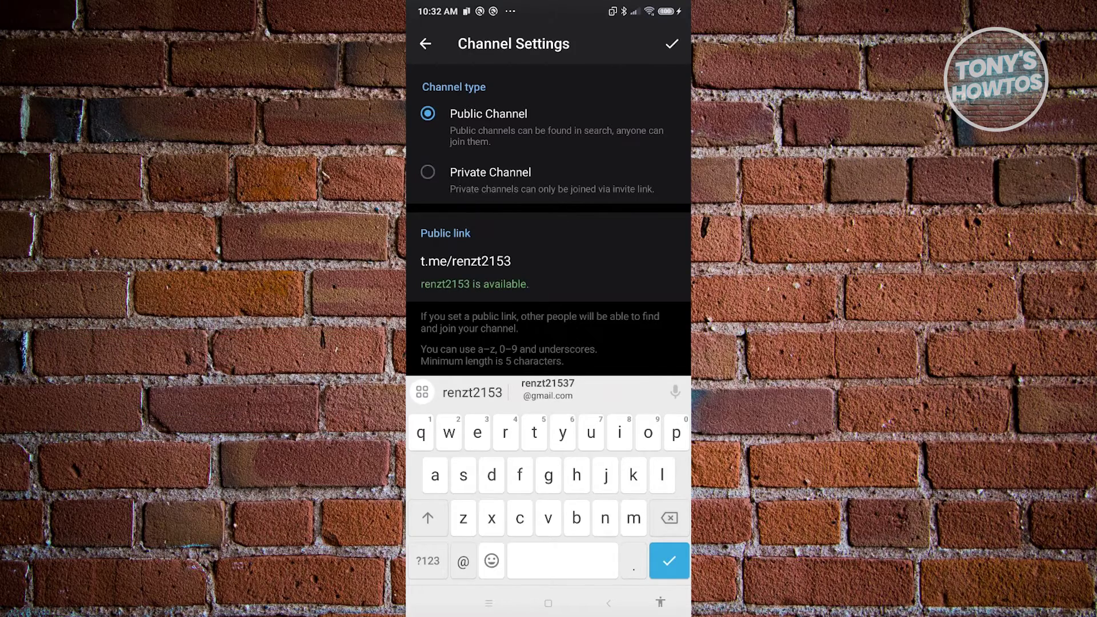
{"action": "left_click", "coordinate": [671, 43]}
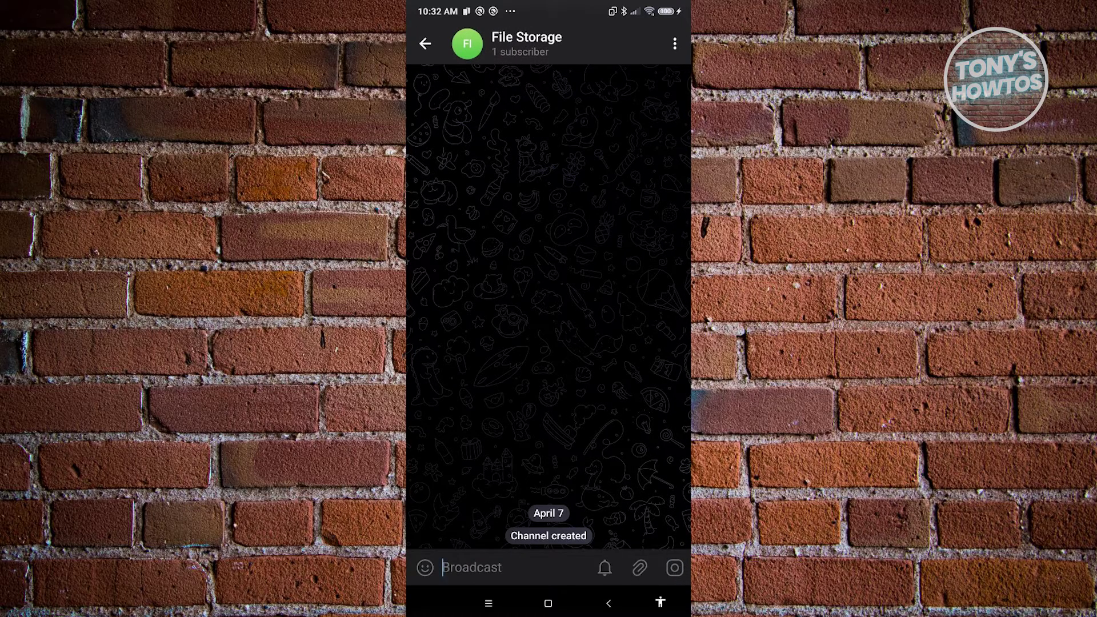
Skip subscribers and focus the empty Broadcast field in the File Storage channel
{"action": "left_click", "coordinate": [515, 567]}
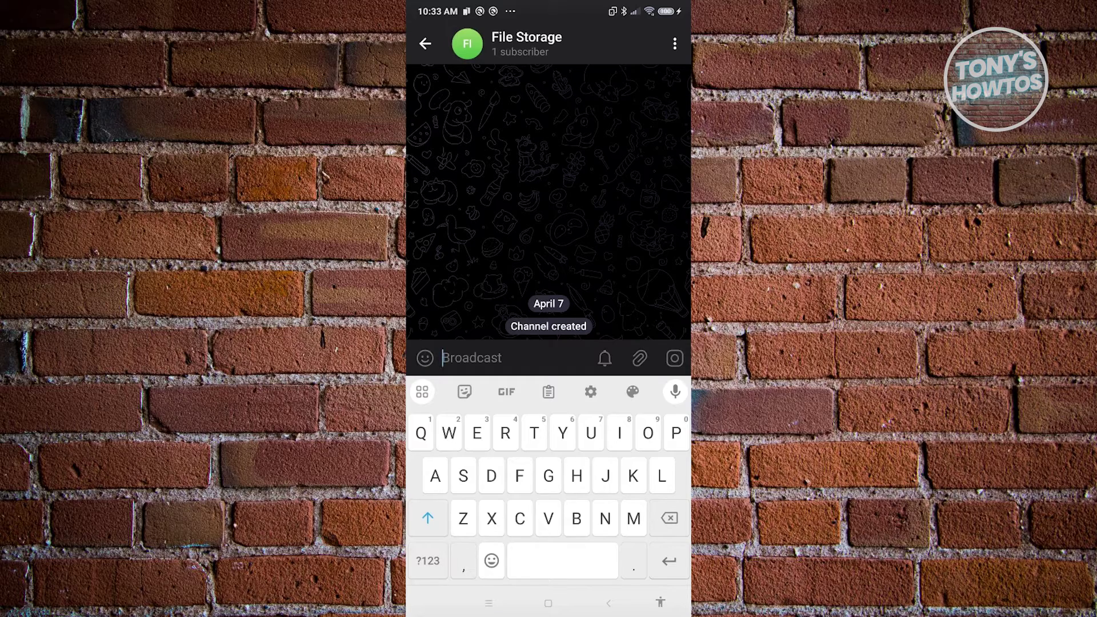
Attach the 0:05 video from the gallery and send it to the channel
{"action": "left_click", "coordinate": [639, 357]}
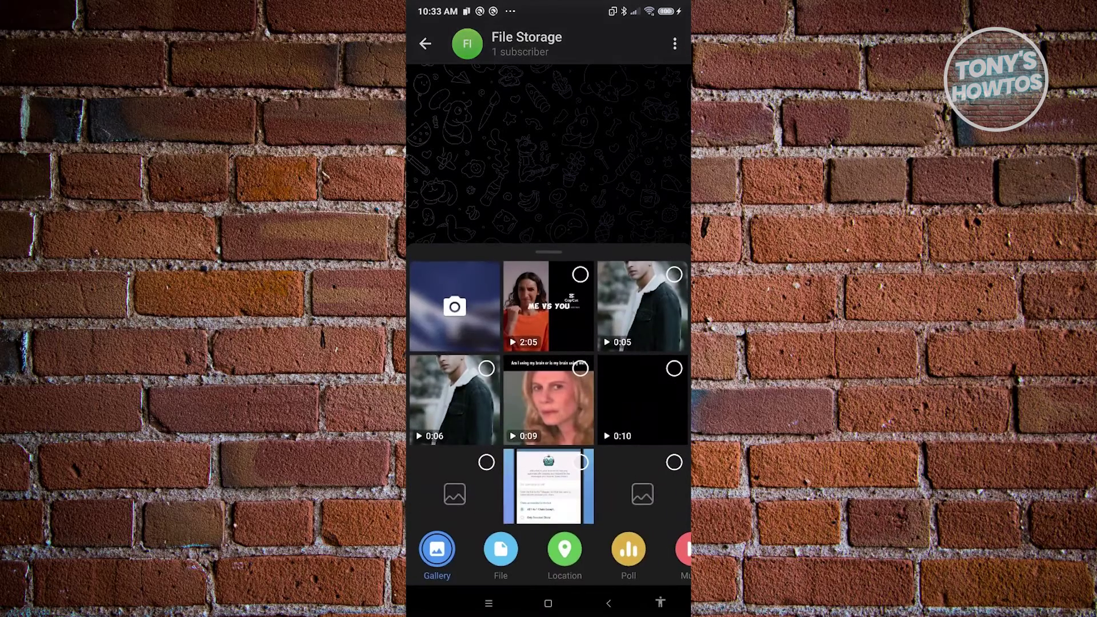
{"action": "left_click_drag", "start_coordinate": [548, 395], "coordinate": [549, 334]}
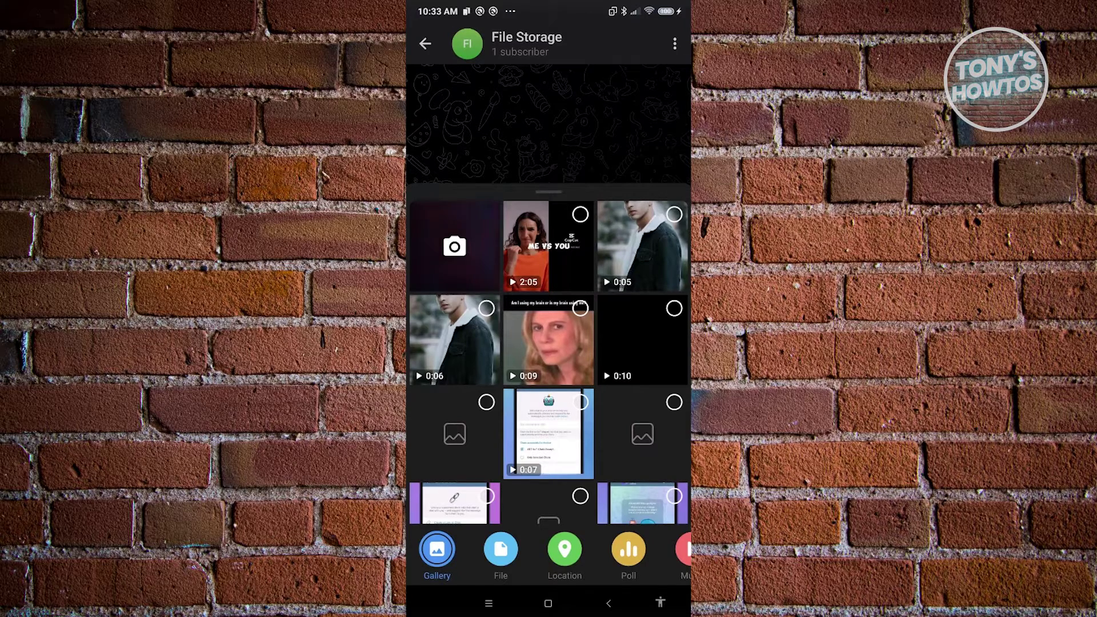
{"action": "scroll", "coordinate": [549, 553], "scroll_direction": "right", "scroll_amount": 2}
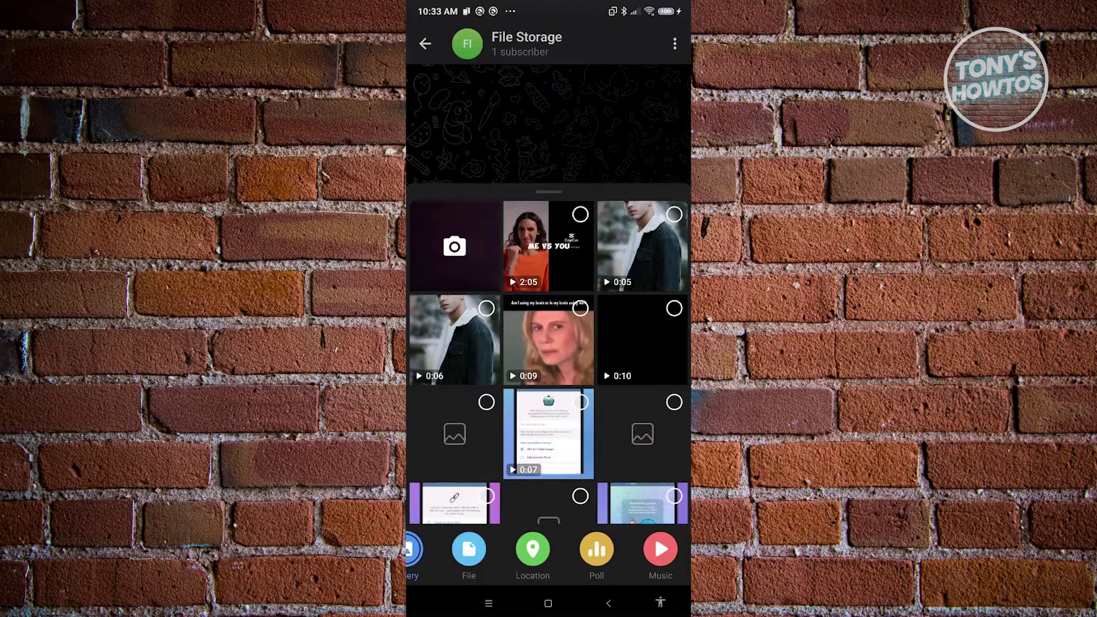
{"action": "left_click", "coordinate": [673, 215]}
{"action": "left_click", "coordinate": [662, 554]}
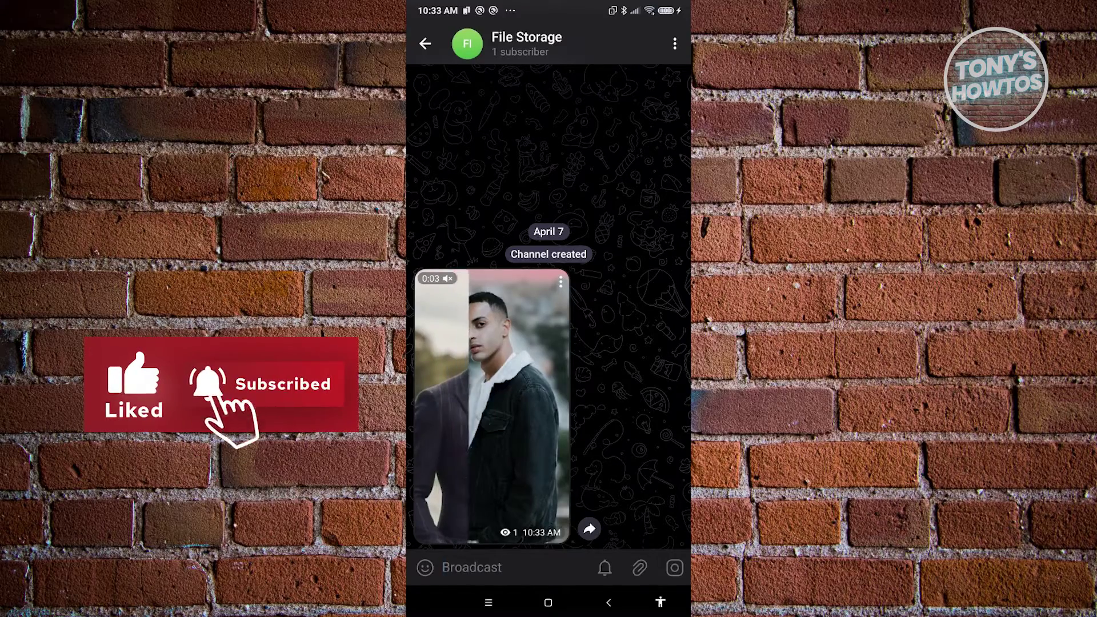
Once the video upload completes, focus the Broadcast field for another message
{"action": "left_click", "coordinate": [498, 567]}
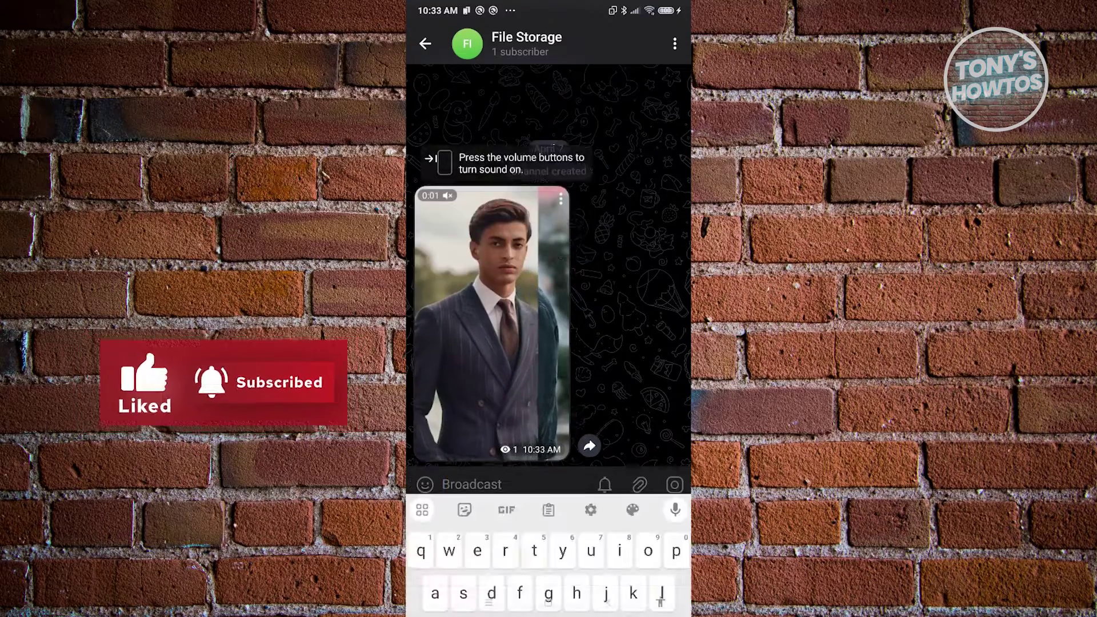